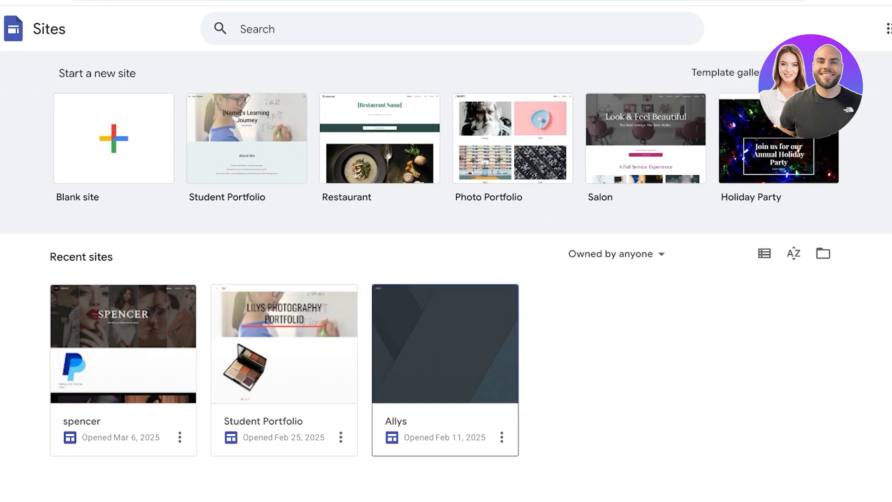
Open the spencer site from the recent sites and try to review its changes for publishing
click(123, 354)
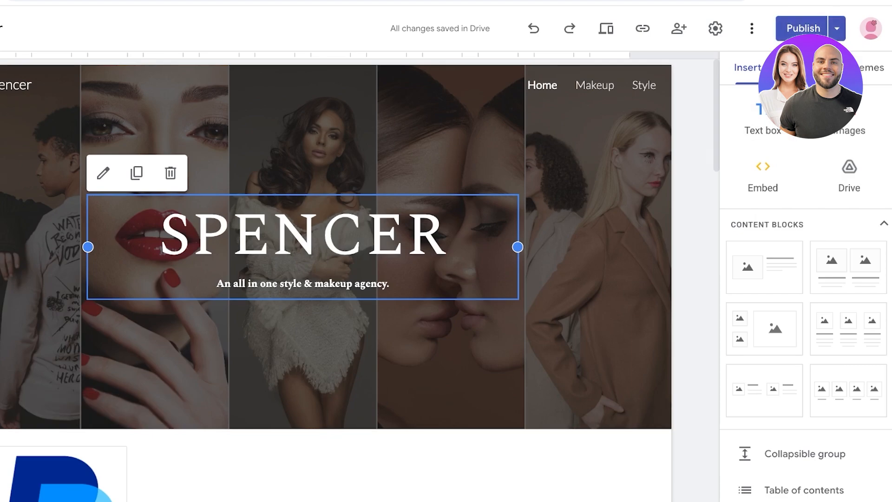
click(803, 29)
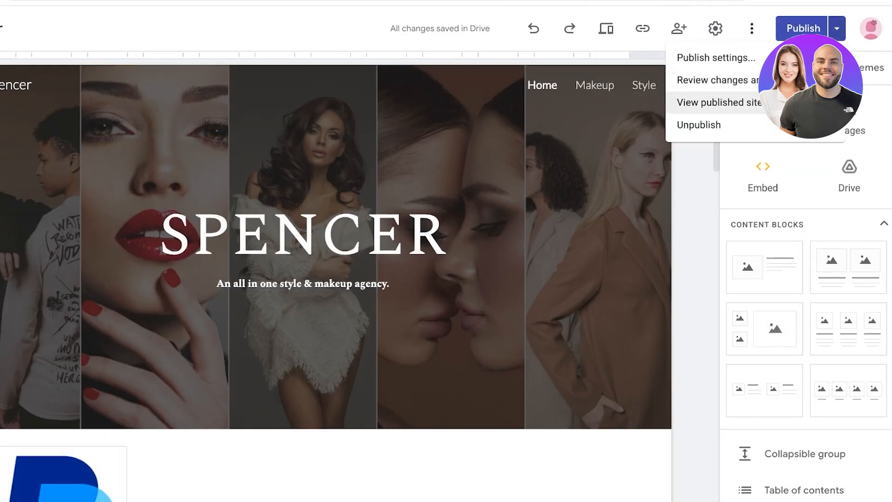
click(715, 80)
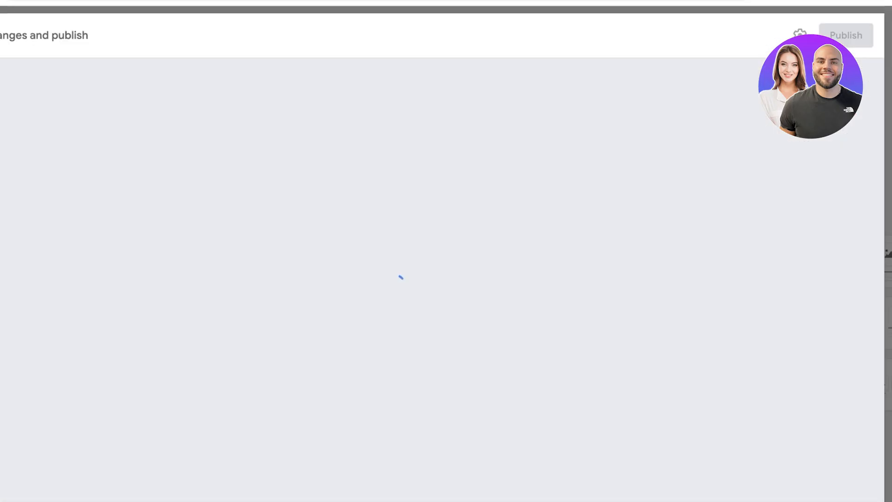
click(395, 290)
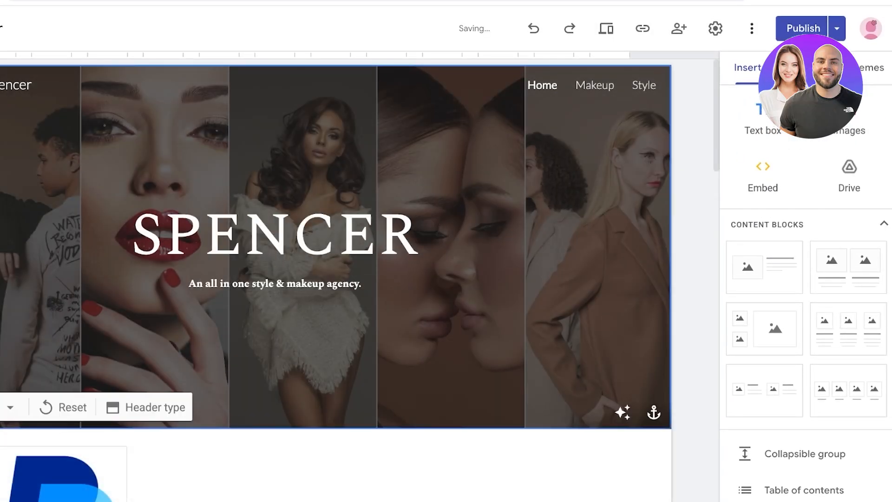
Move the SPENCER title text box to the right in the header, and open the publish settings from the changes review
drag(294, 237, 377, 237)
drag(274, 198, 331, 198)
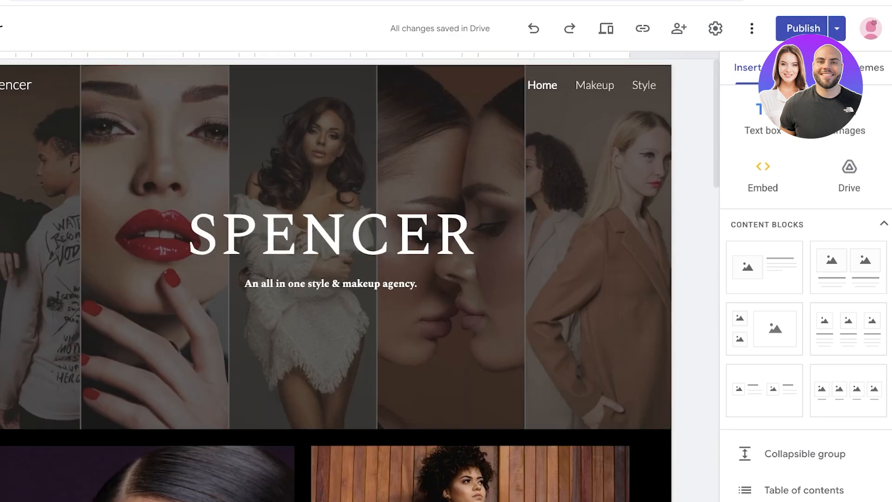
click(803, 29)
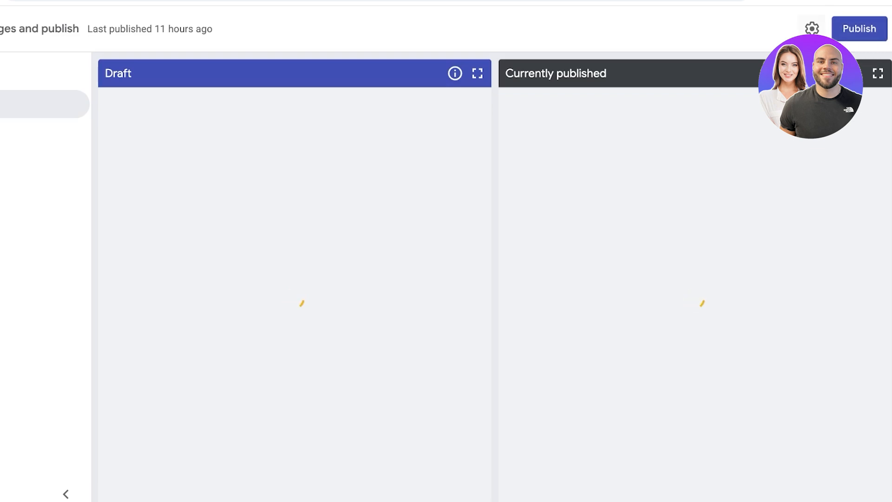
click(812, 28)
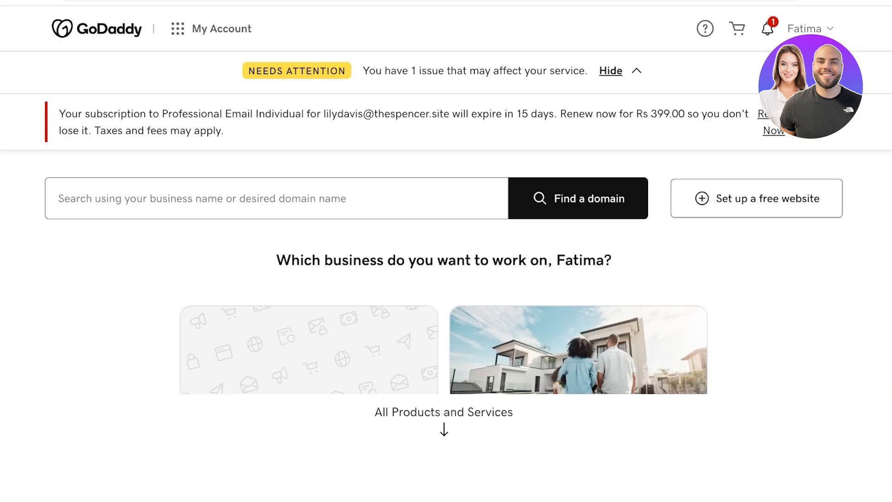
Switch to GoDaddy and search for domains matching "spencer"
click(202, 199)
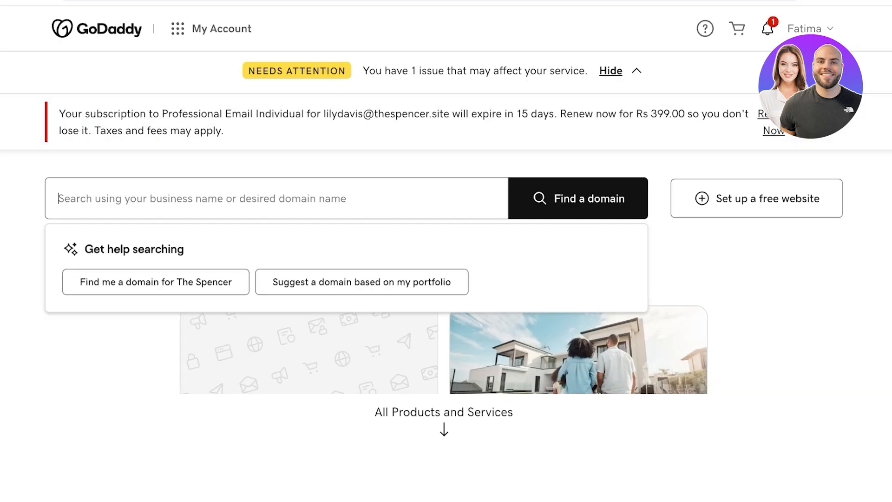
text(spencer)
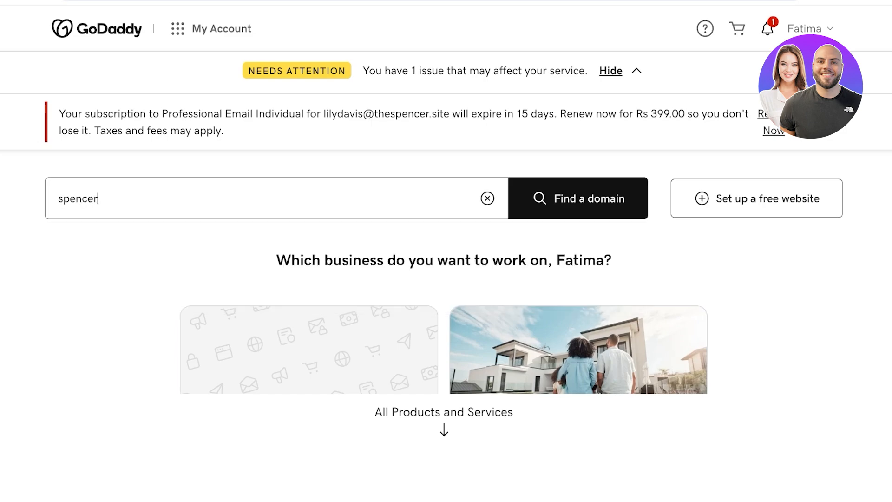
key(Return)
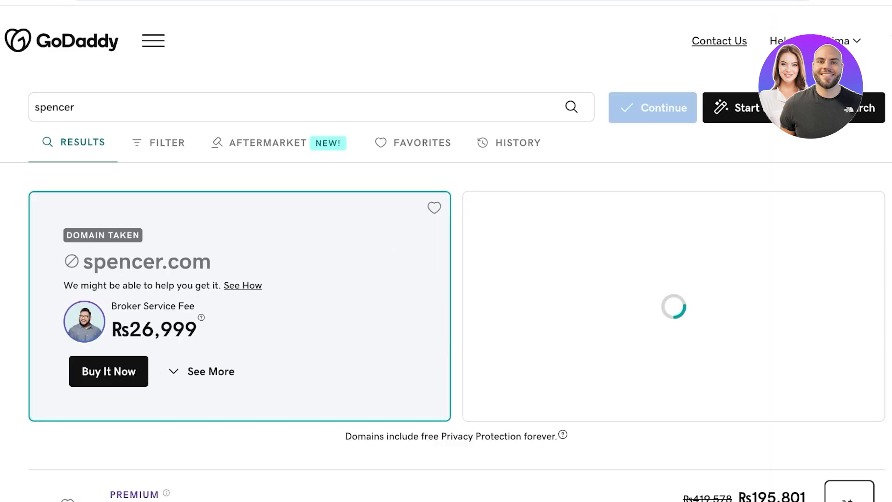
Examine the suggested spencer domains, their extensions and their first-year prices in the search results
scroll(325, 204, down, 3)
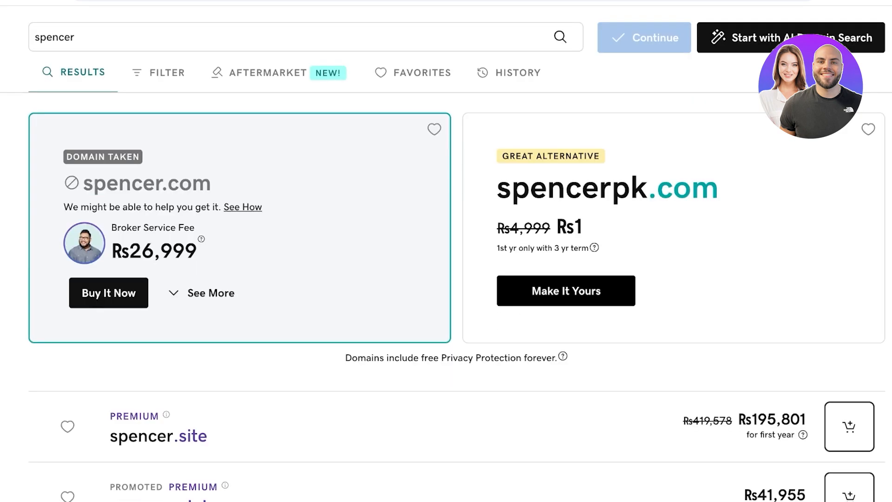
scroll(325, 204, up, 3)
scroll(326, 204, down, 7)
scroll(326, 205, up, 7)
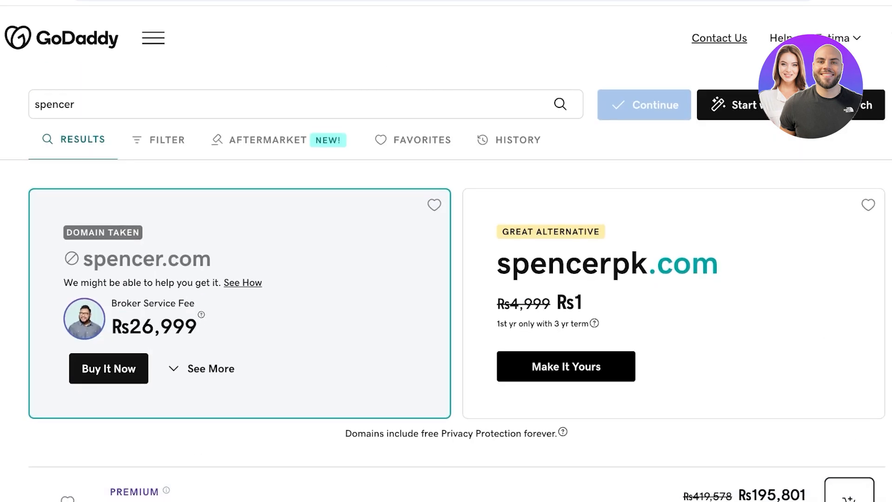
scroll(325, 205, down, 7)
scroll(325, 205, down, 2)
scroll(326, 205, up, 3)
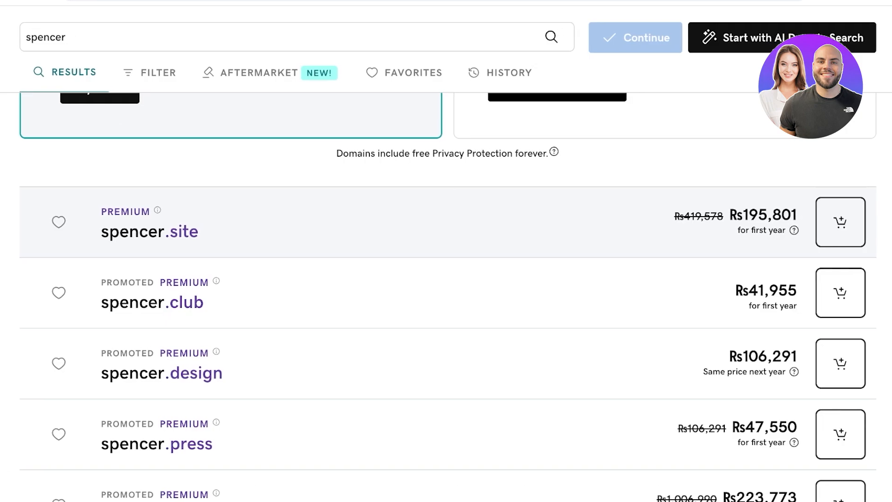
scroll(446, 241, down, 5)
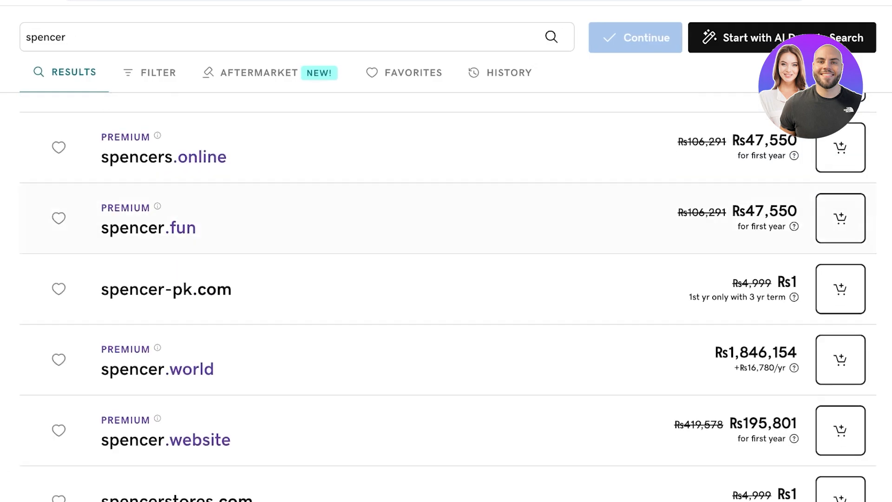
scroll(446, 298, up, 1)
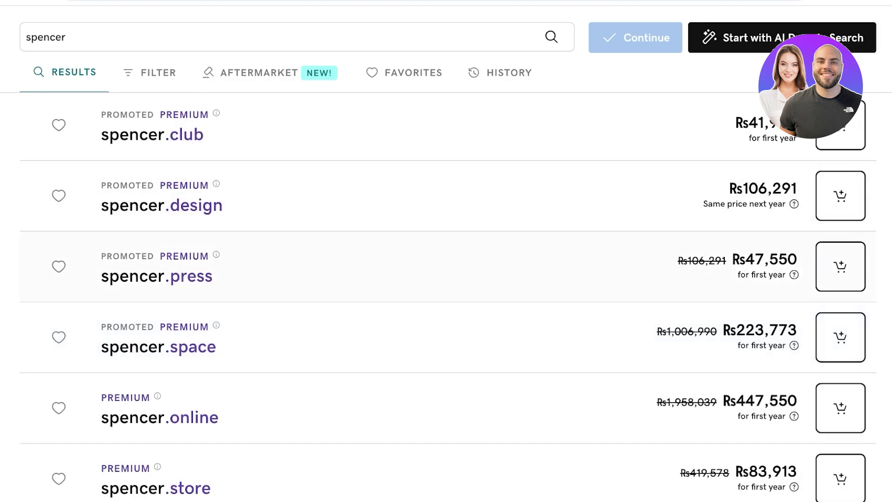
scroll(446, 298, up, 6)
scroll(446, 241, down, 7)
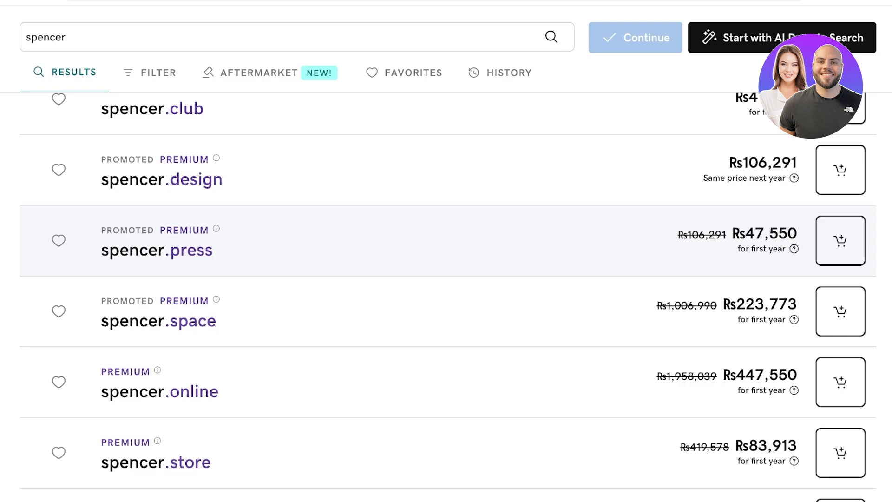
scroll(446, 253, down, 10)
scroll(446, 254, up, 3)
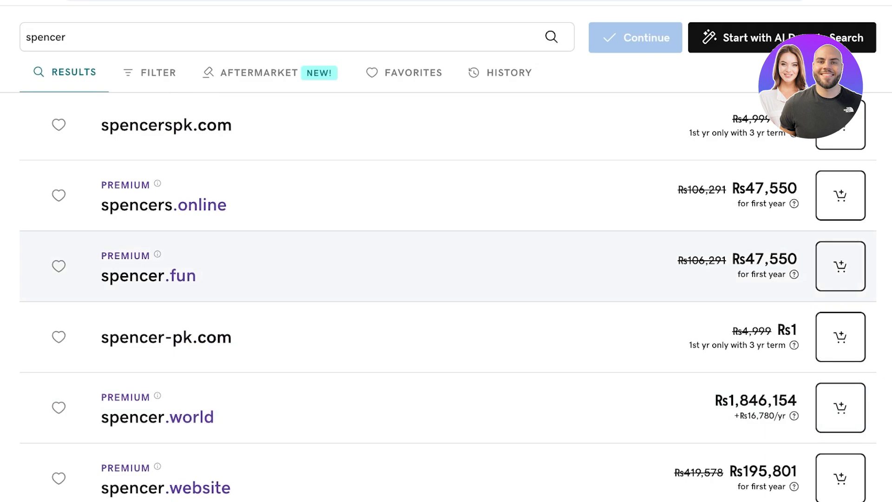
scroll(447, 254, up, 15)
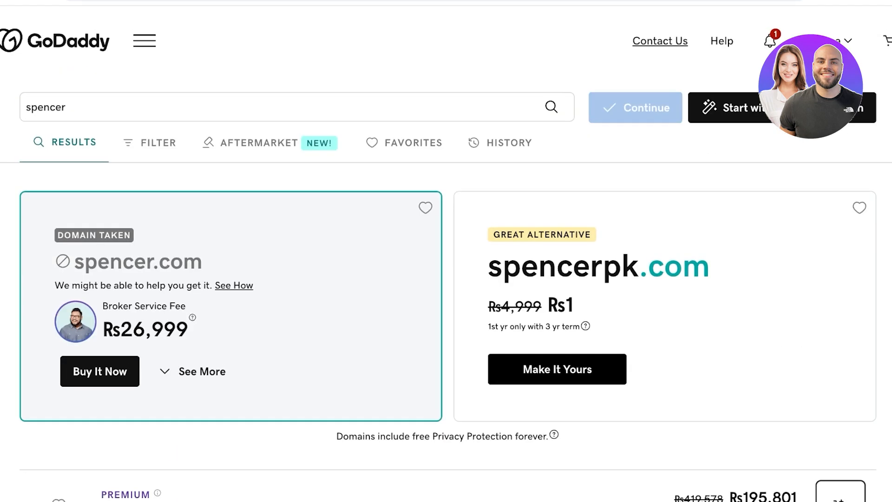
Go to the account's own products and open The Spencer business
click(829, 41)
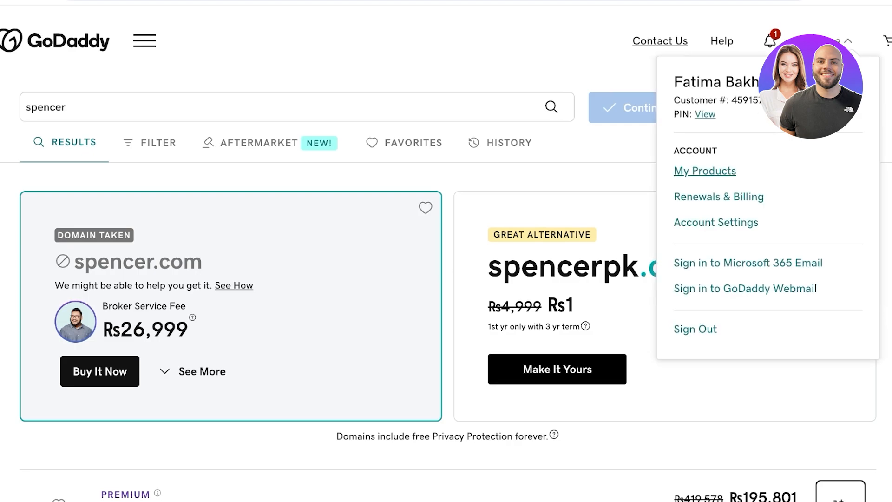
click(705, 170)
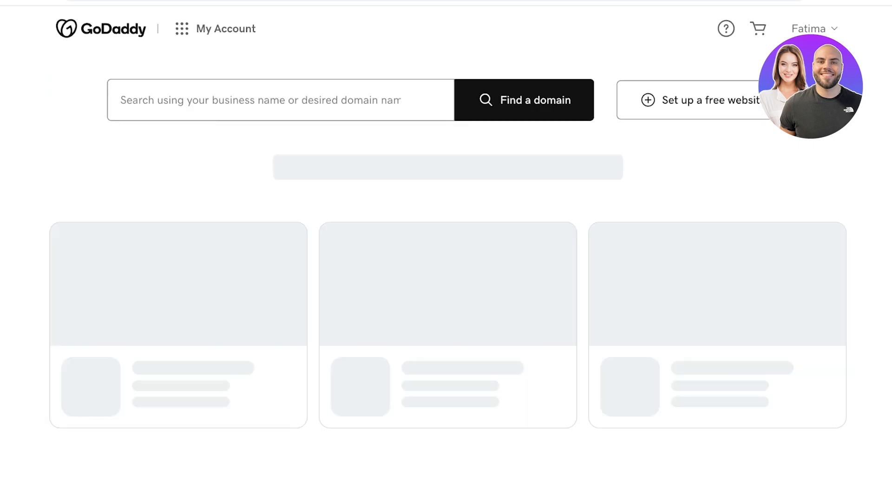
click(582, 316)
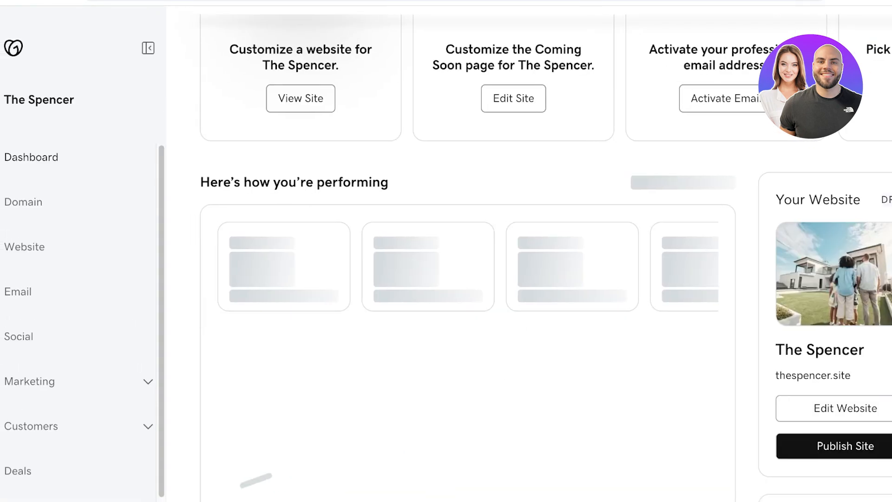
Look over The Spencer dashboard and open its Domain section
scroll(468, 261, up, 6)
scroll(468, 260, down, 10)
scroll(468, 260, up, 10)
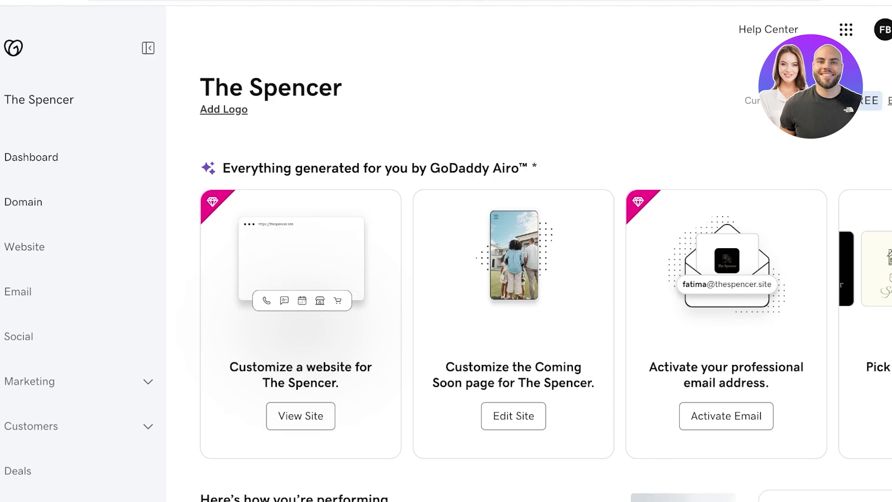
click(23, 202)
scroll(543, 260, down, 3)
scroll(542, 261, down, 1)
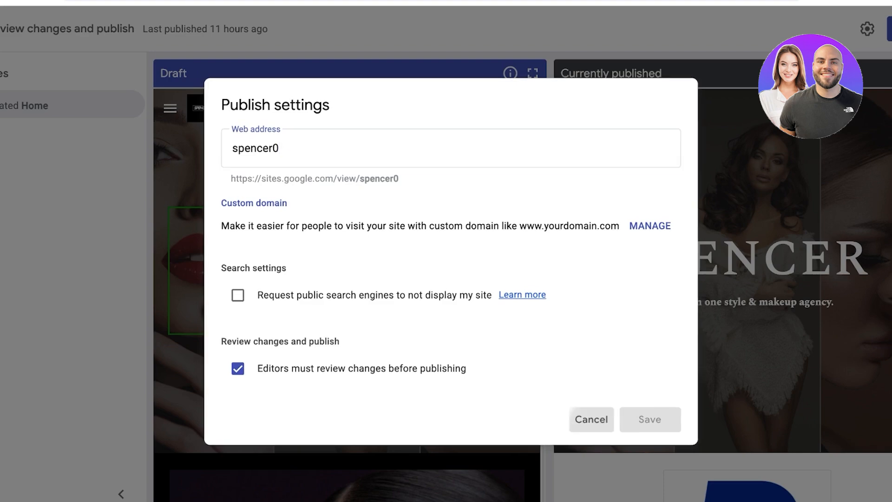
key(Escape)
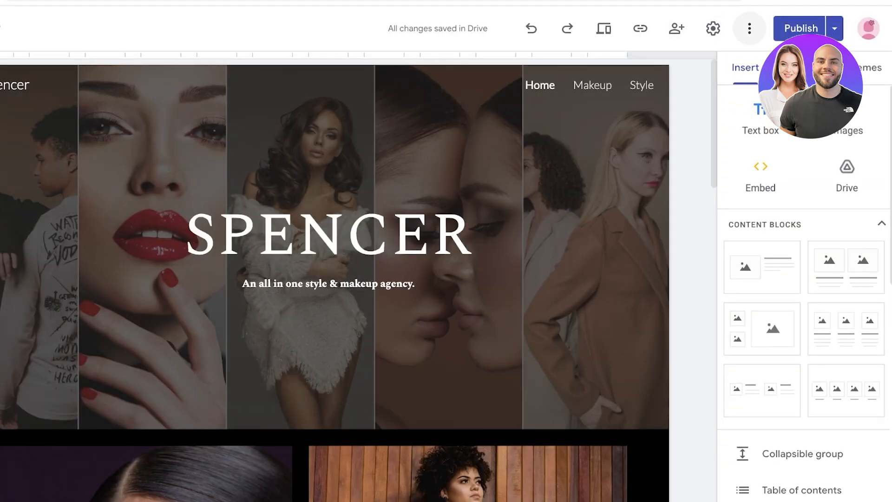
click(749, 28)
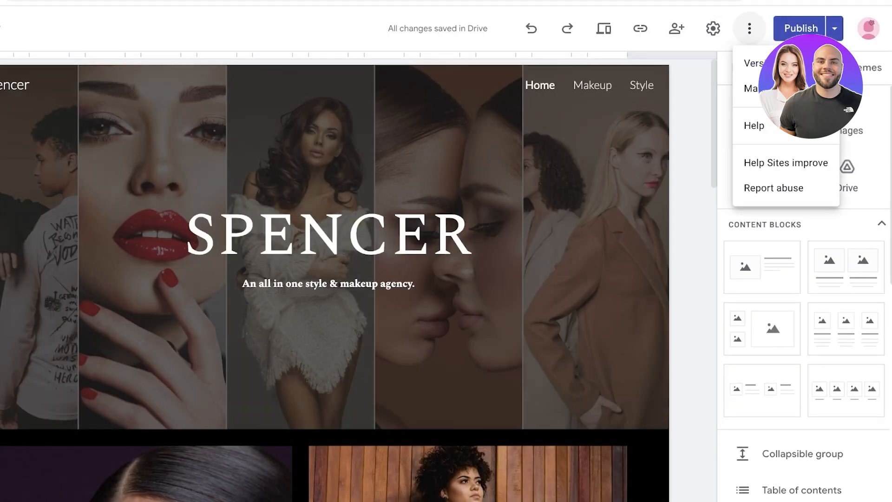
click(713, 29)
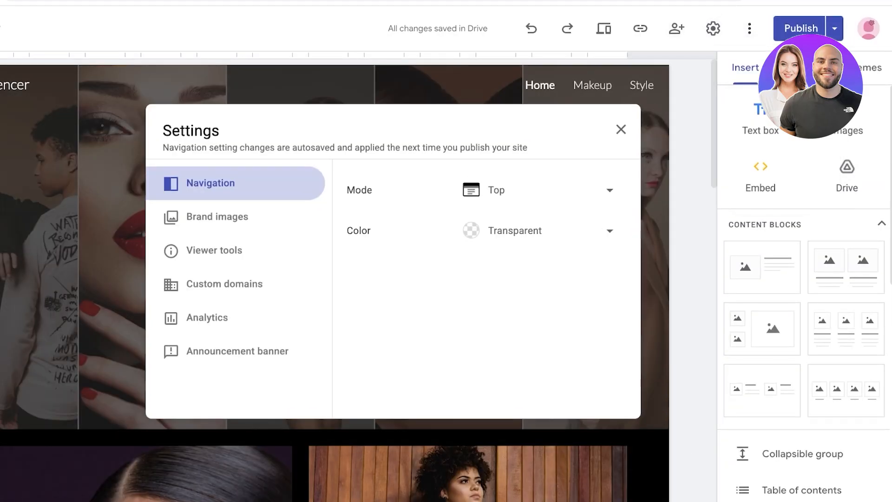
click(621, 130)
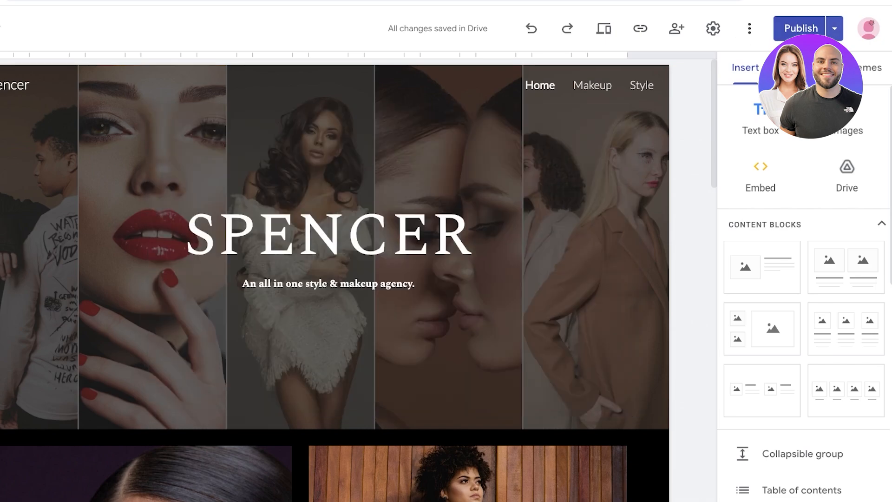
Start the custom domain setup from the site's publish settings and enter thespencer.site as the domain
click(835, 28)
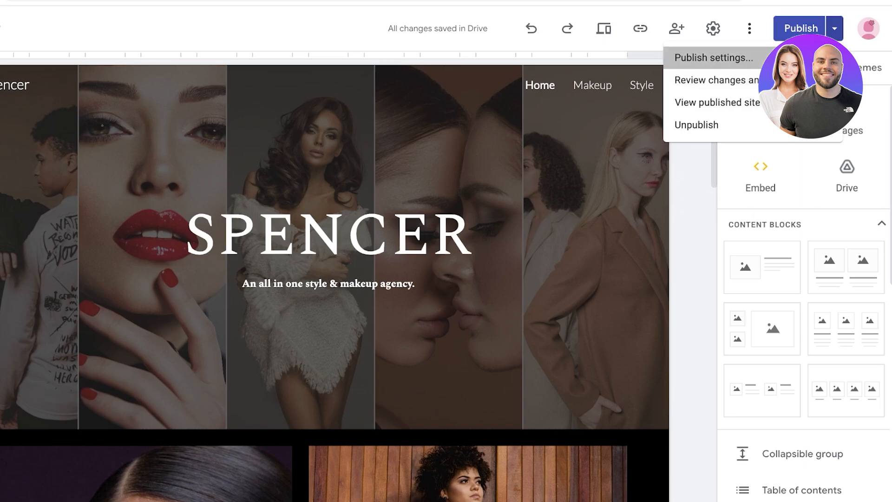
click(714, 58)
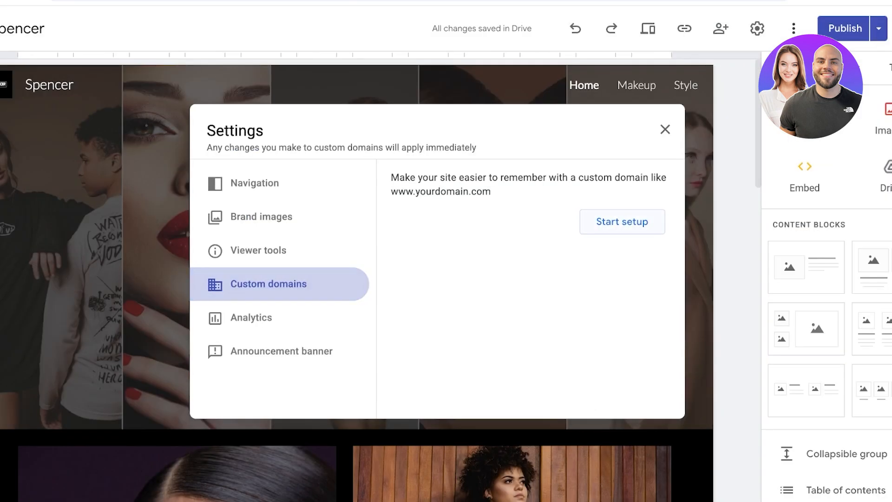
click(622, 222)
click(489, 229)
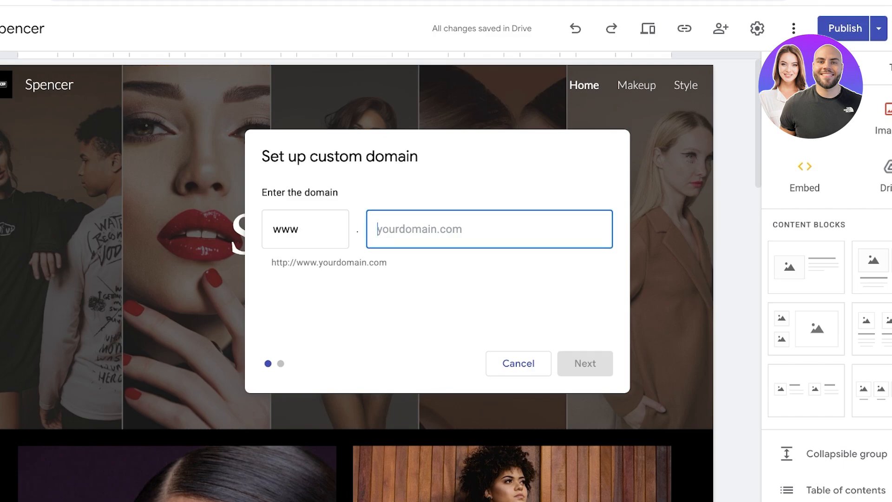
text(thespencer.site)
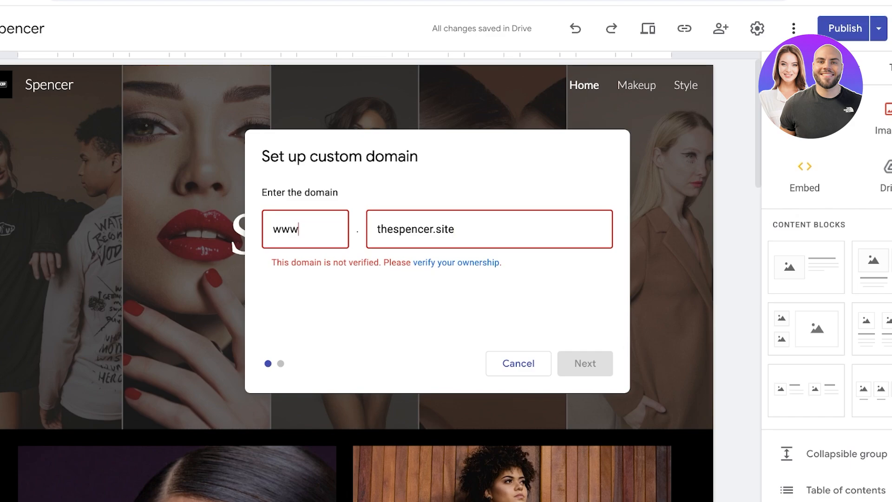
drag(272, 262, 349, 262)
click(350, 263)
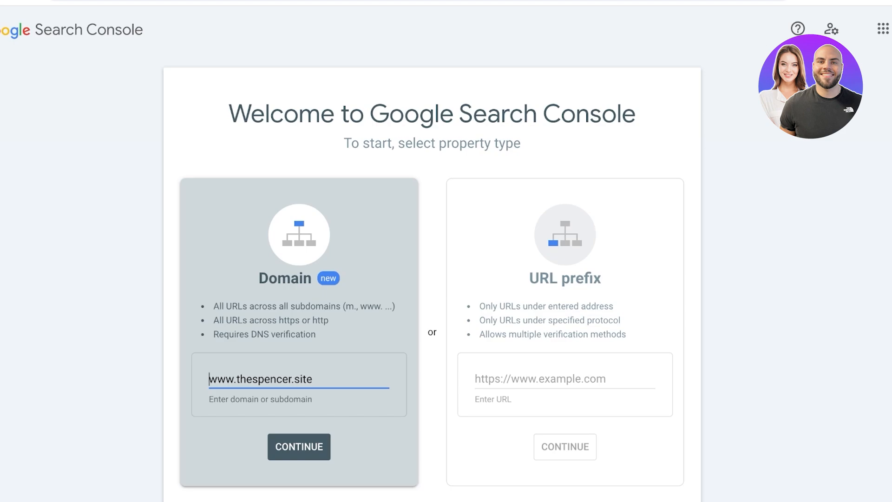
key(Return)
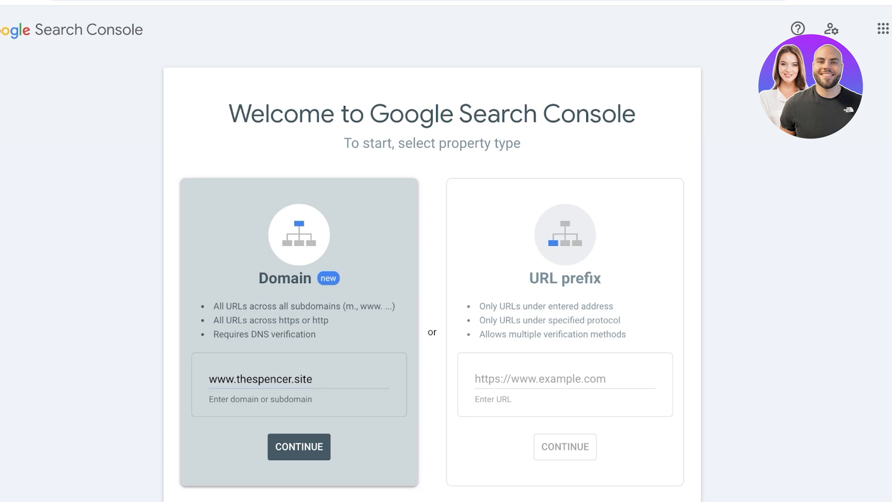
scroll(299, 432, down, 1)
click(299, 432)
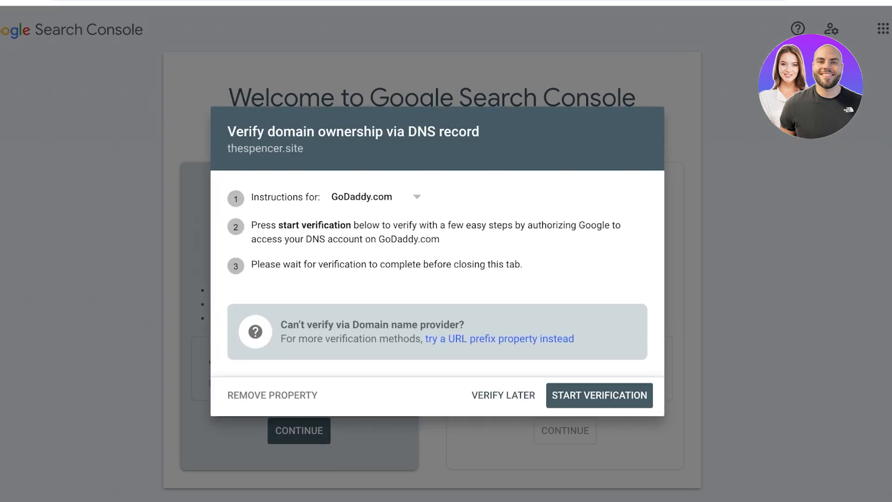
Verify ownership of thespencer.site using GoDaddy.com as the DNS provider, authorizing Google to connect to the domain
click(376, 197)
click(364, 222)
click(375, 197)
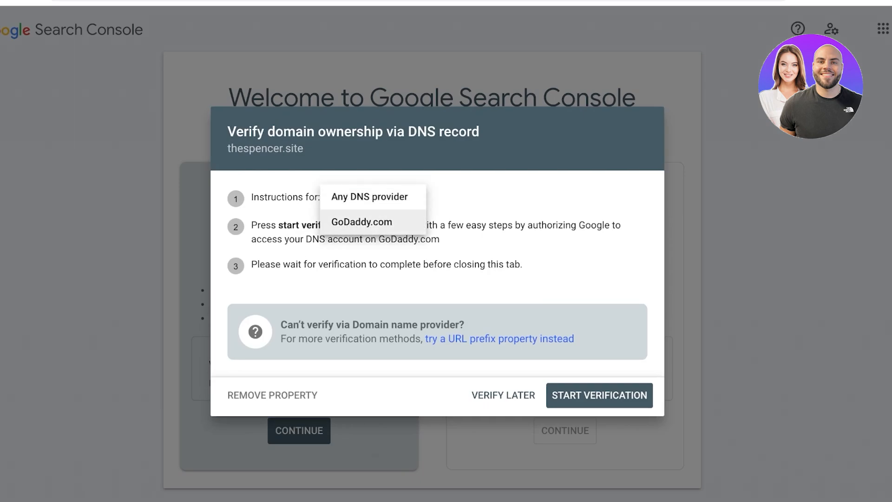
click(364, 221)
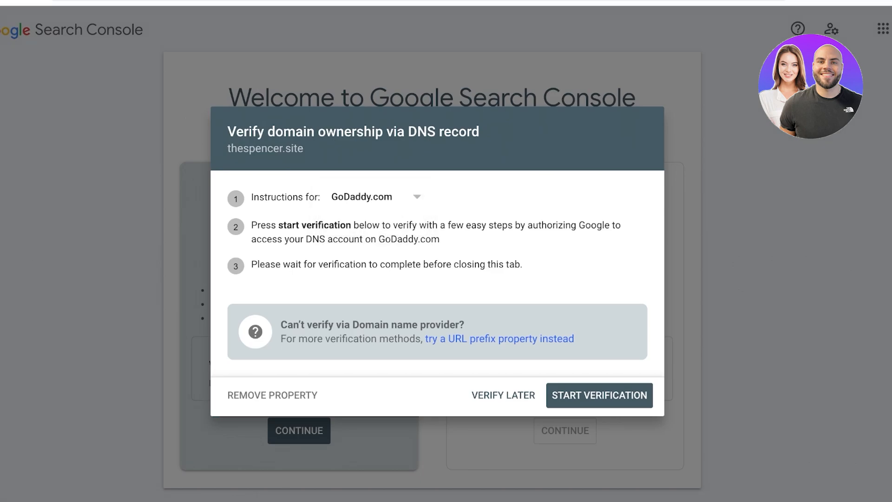
click(373, 197)
drag(259, 197, 322, 198)
click(372, 197)
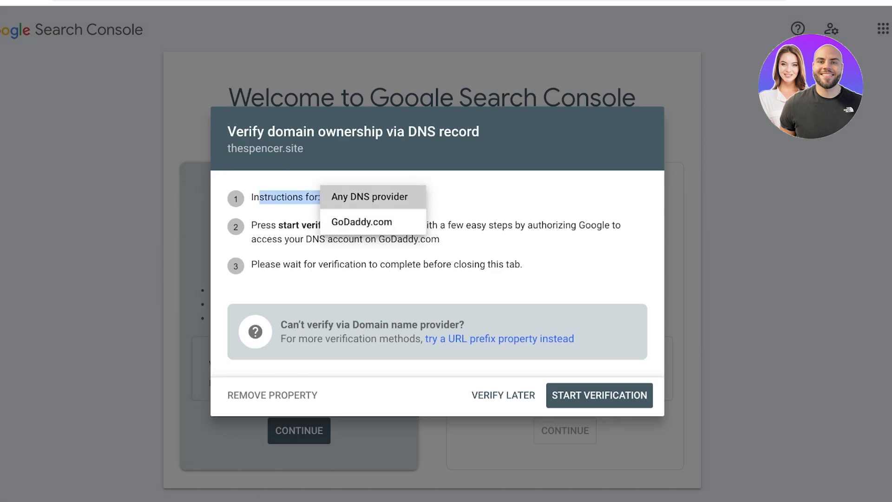
click(369, 197)
click(370, 131)
click(367, 155)
click(372, 197)
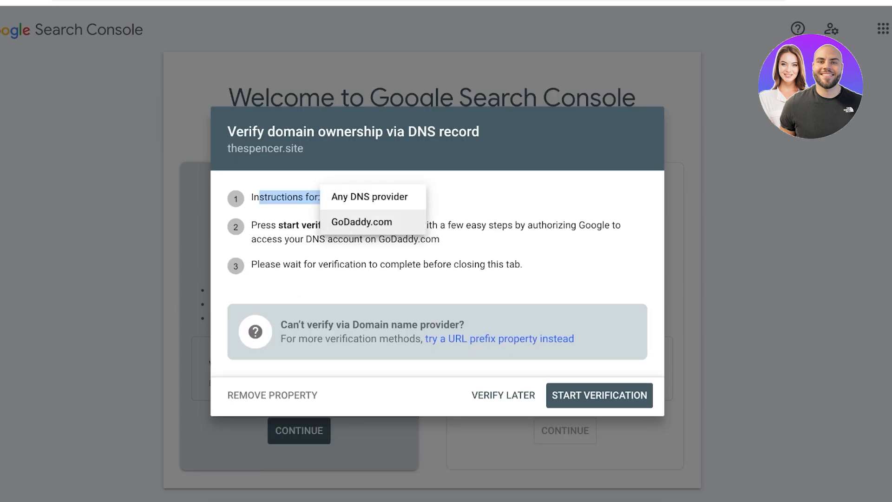
click(474, 197)
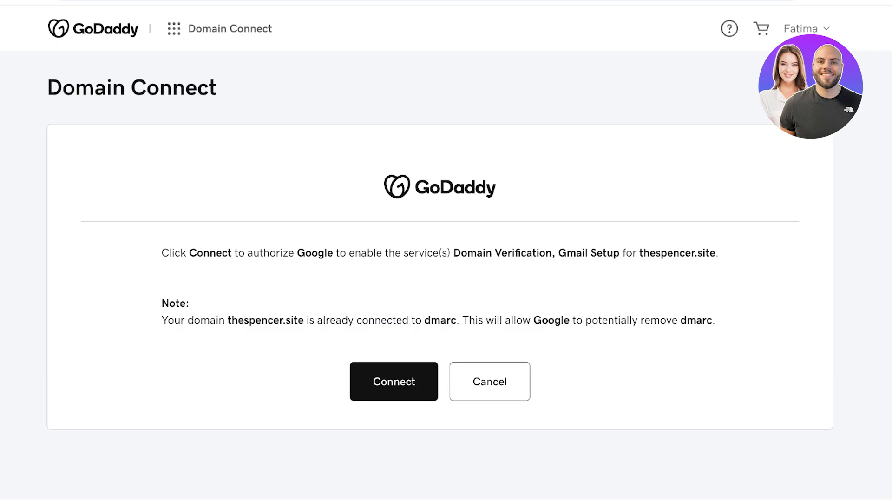
click(394, 382)
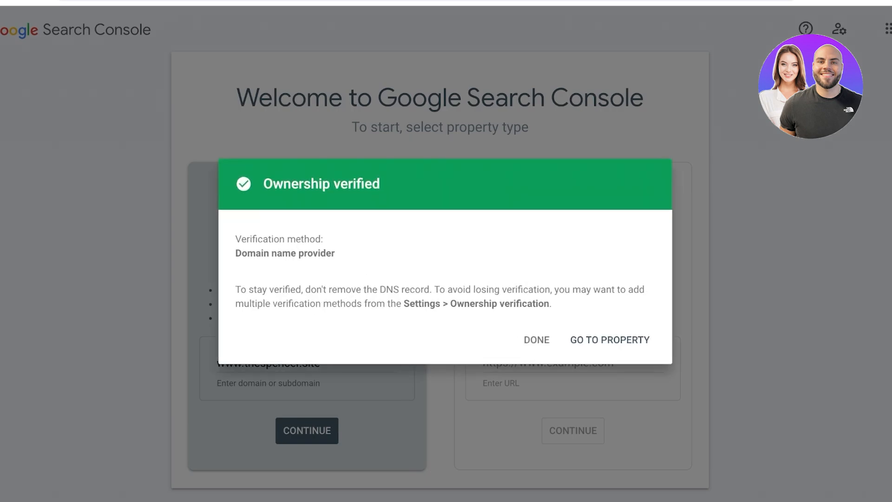
Return to the spencer site, restart the custom domain setup and continue with www and thespencer.site as the domain
key(Escape)
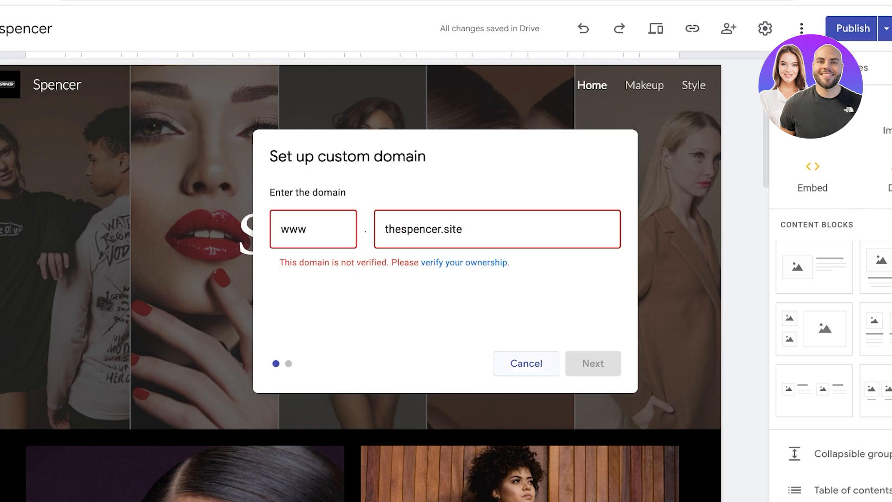
key(Escape)
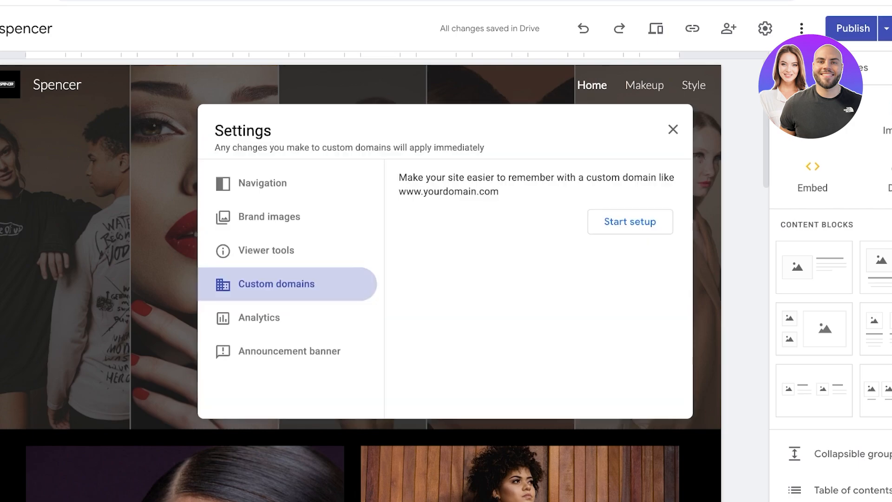
click(631, 221)
text(gh)
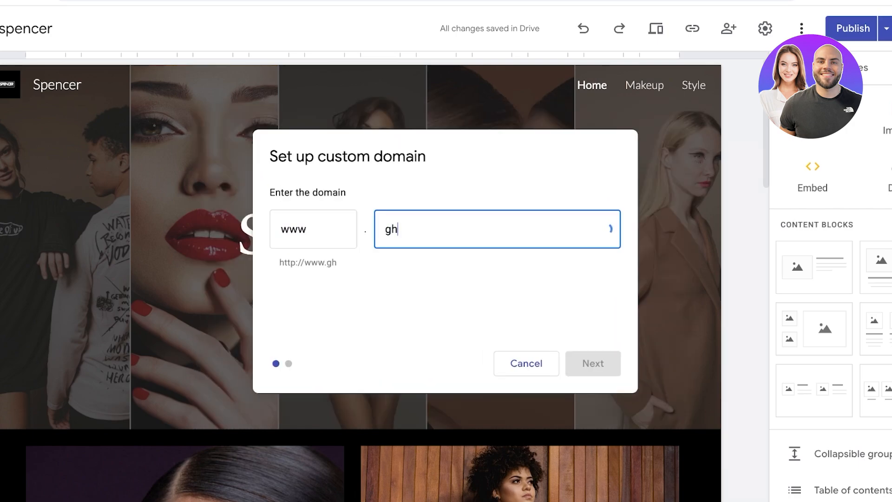
key(BackSpace)
key(BackSpace)
text(thespe)
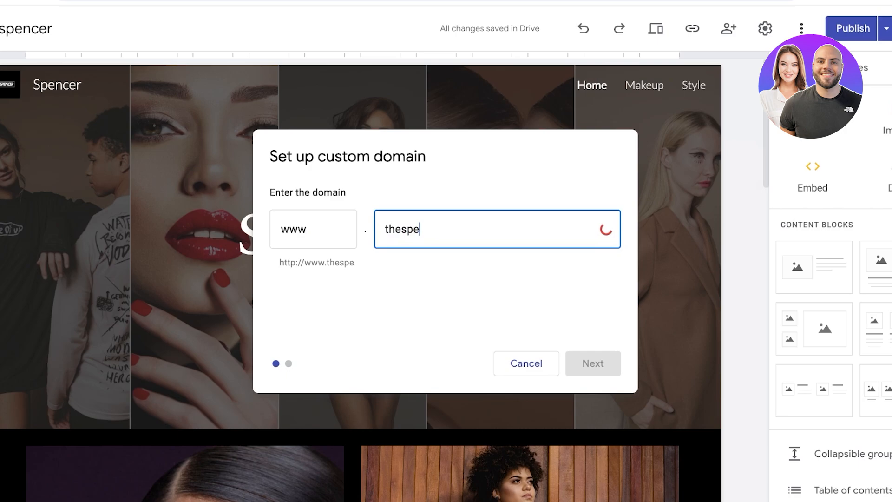
text(ncer.site)
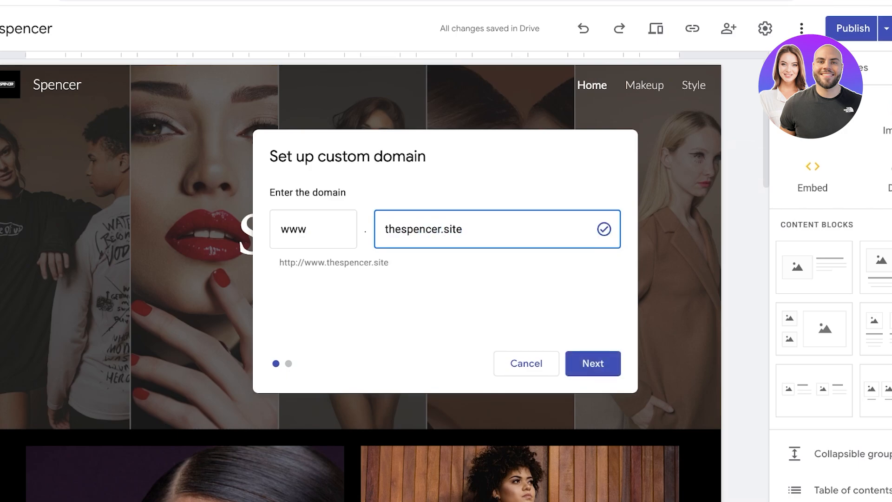
key(Return)
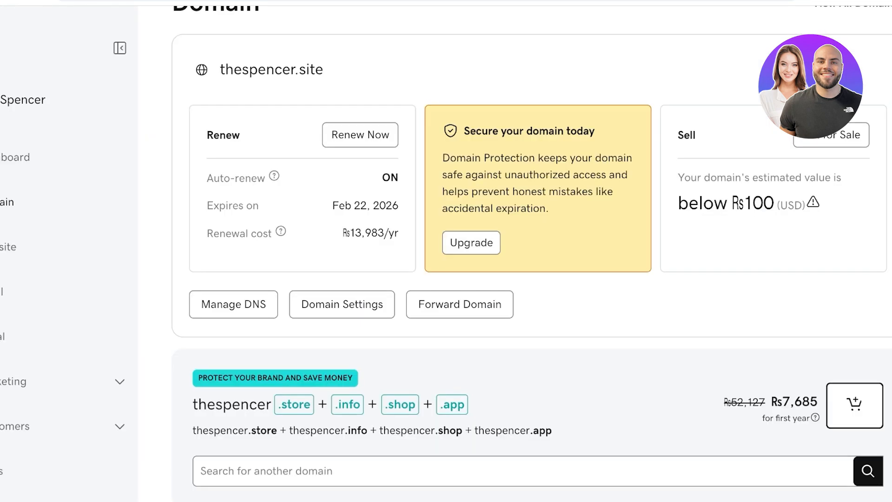
Open the DNS management of thespencer.site in GoDaddy and look through its existing records
scroll(532, 256, down, 1)
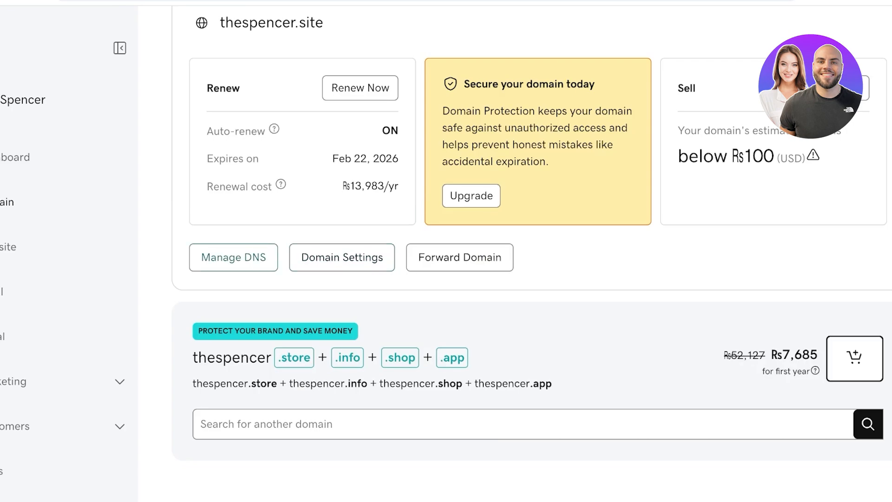
click(233, 257)
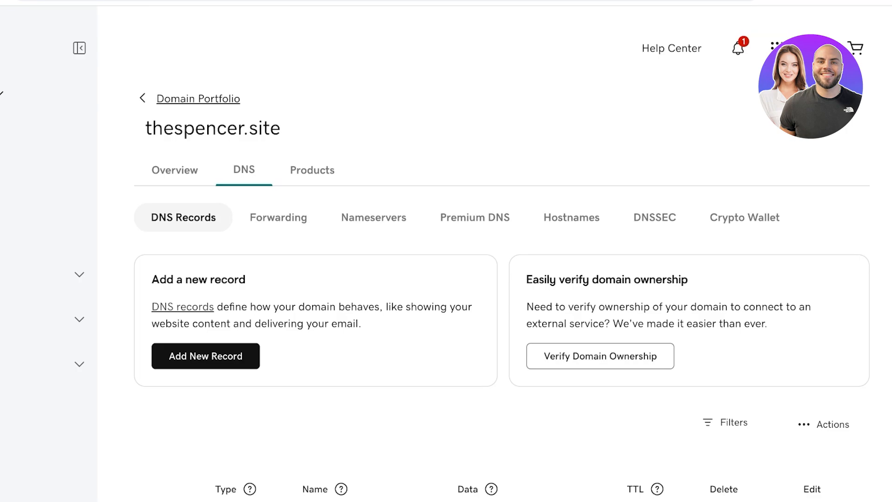
scroll(1, 93, down, 10)
scroll(1, 93, up, 7)
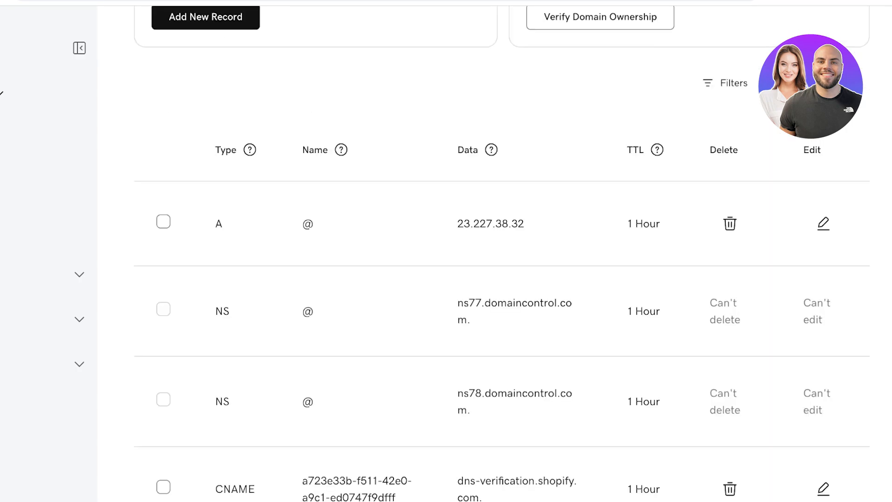
Start a new CNAME record for thespencer.site and enter www as its value
click(205, 199)
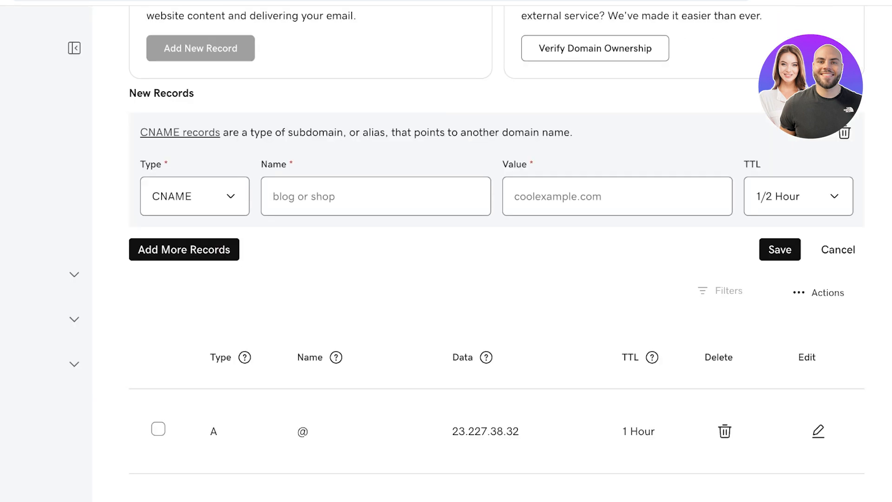
click(372, 197)
click(614, 196)
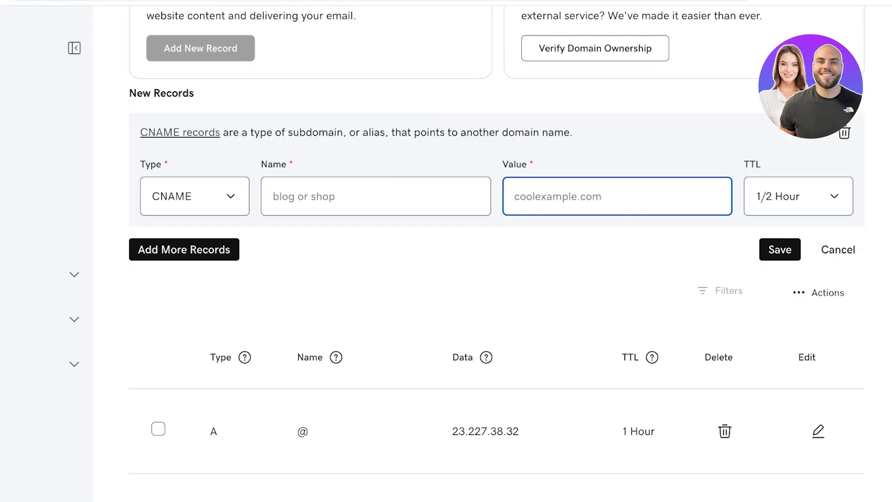
text(www)
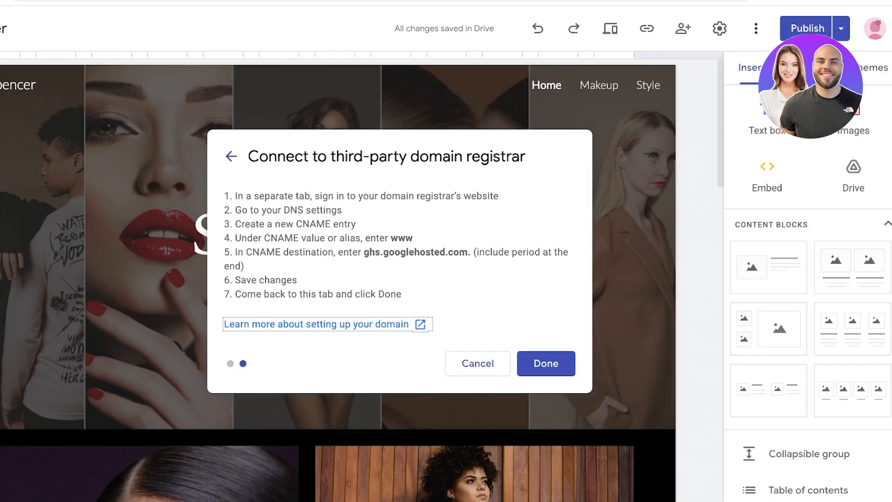
Copy ghs.googlehosted.com. from the Google Sites registrar instructions into the CNAME record's name and save the record
drag(364, 252, 467, 252)
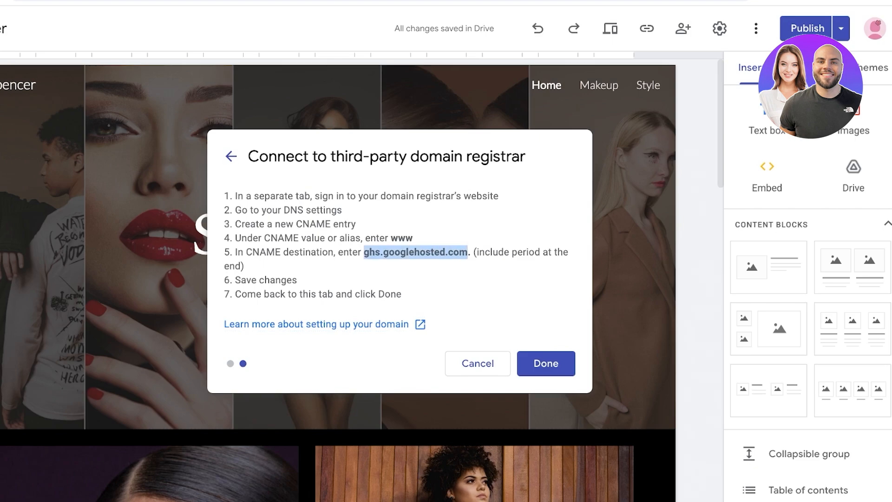
drag(364, 252, 471, 252)
key(ctrl+c)
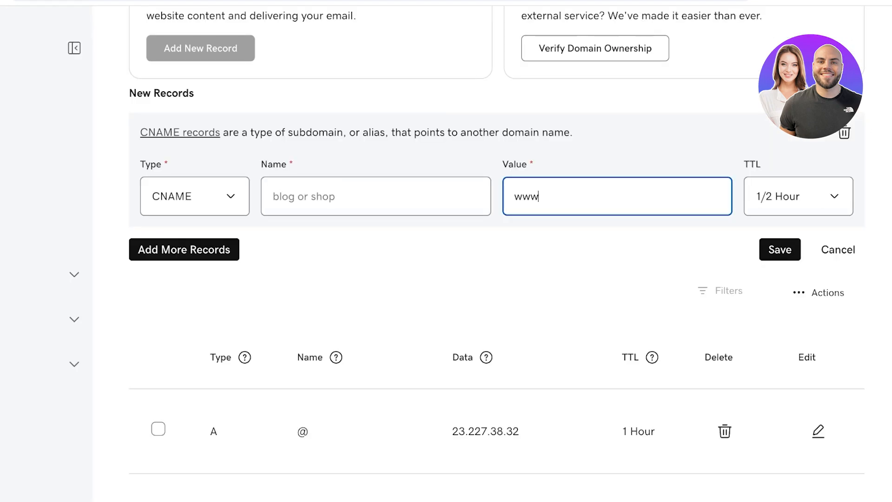
click(375, 195)
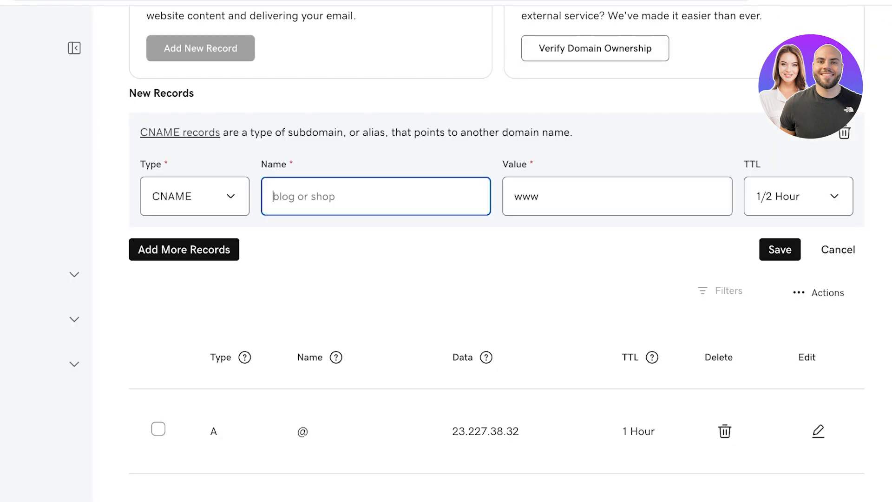
key(ctrl+v)
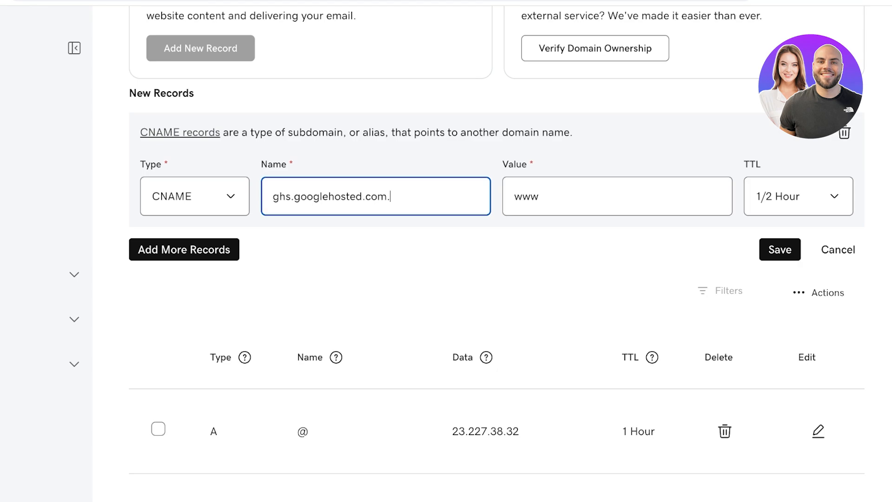
click(781, 250)
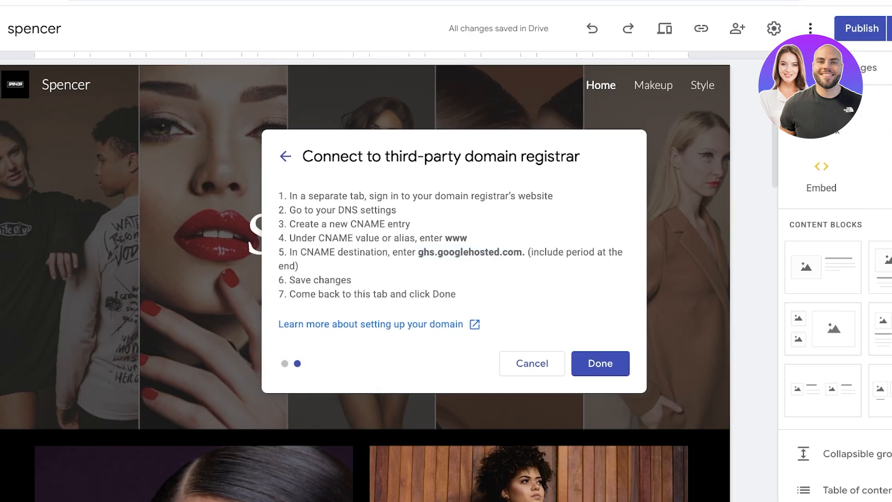
Complete the third-party registrar connection in Google Sites and check the custom domain in the publish settings
click(600, 364)
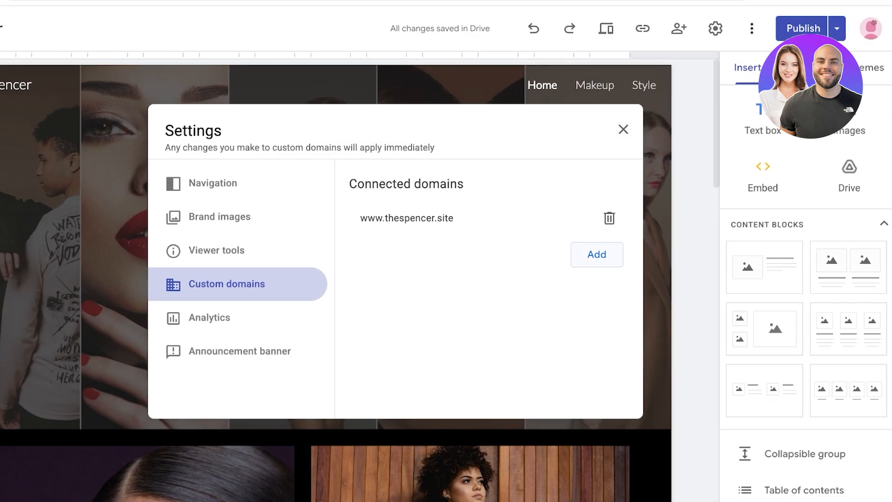
click(656, 254)
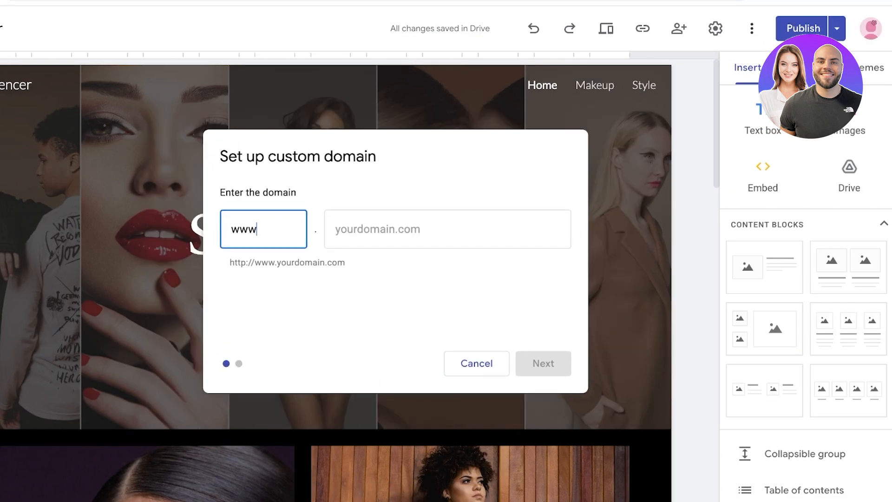
click(535, 363)
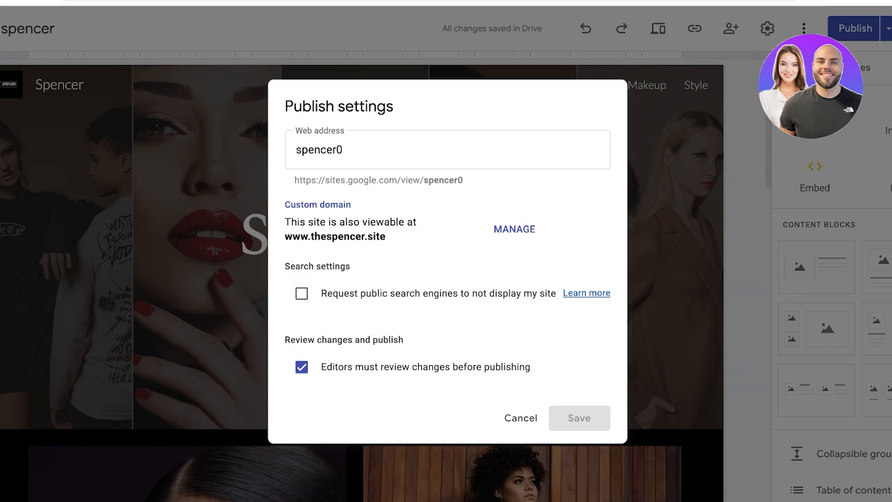
click(521, 418)
Change the site's web address to spencer9 in the publish settings, save it and view the published site
click(804, 28)
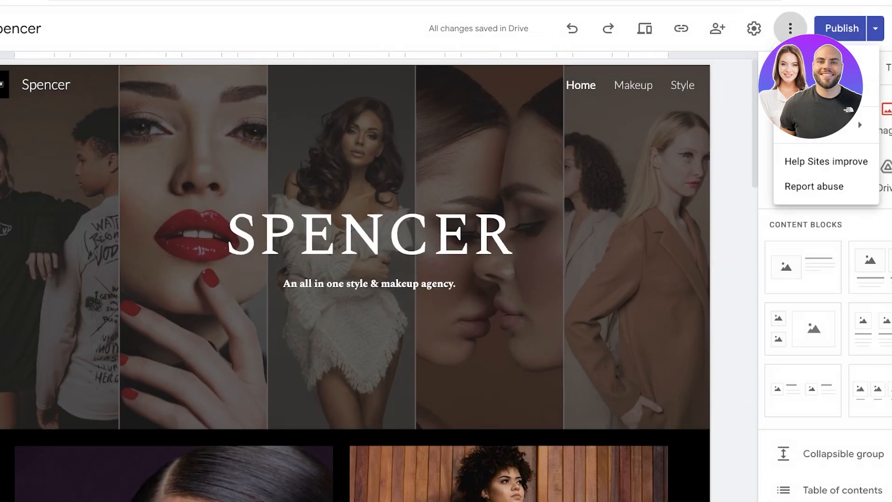
click(839, 28)
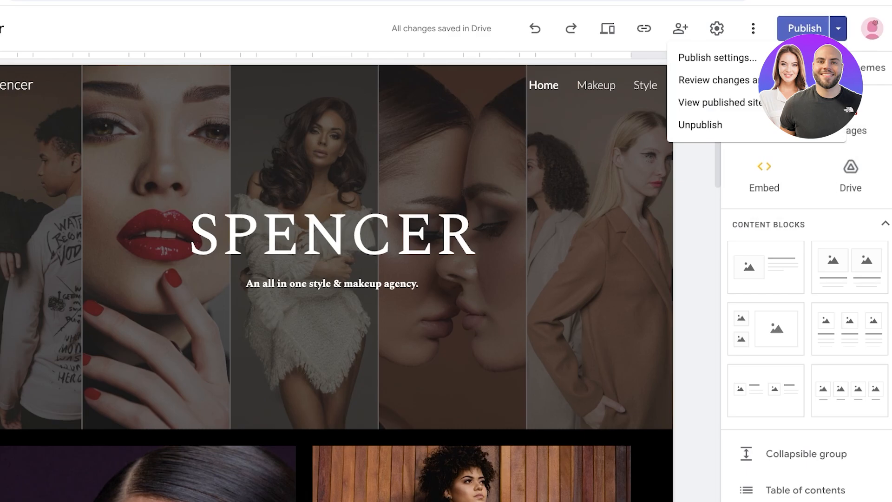
click(718, 58)
key(BackSpace)
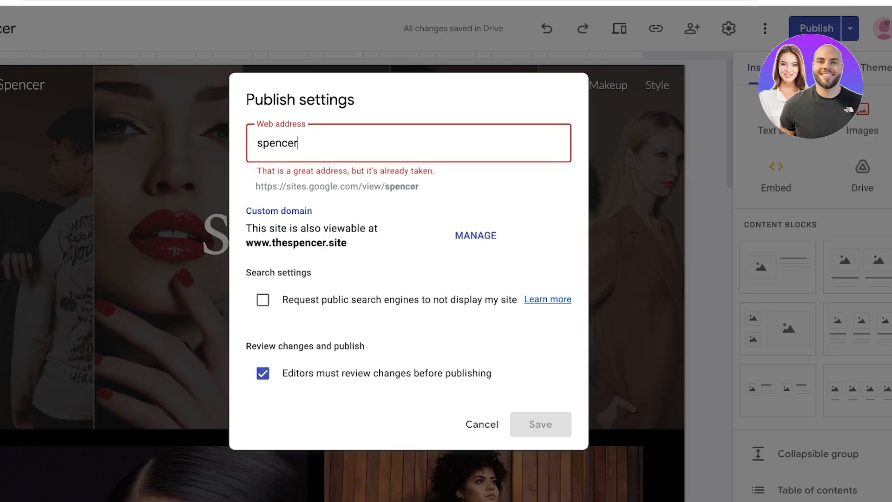
text(9)
click(580, 432)
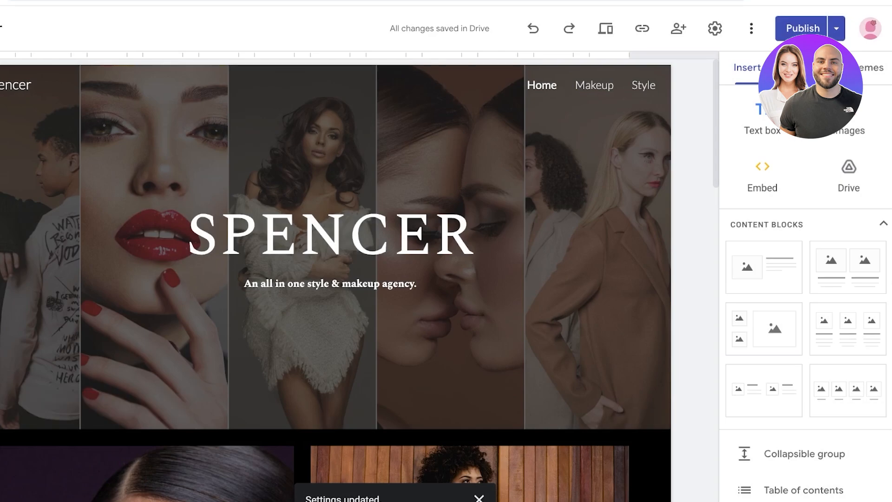
click(836, 29)
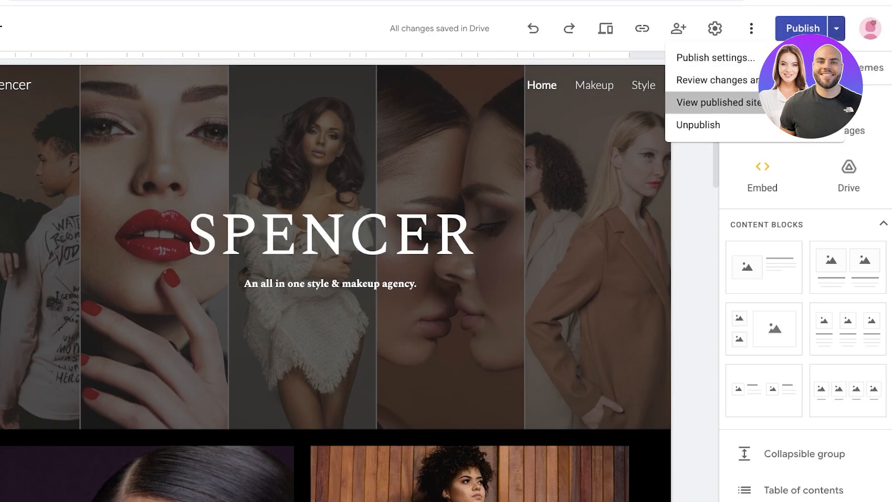
click(716, 103)
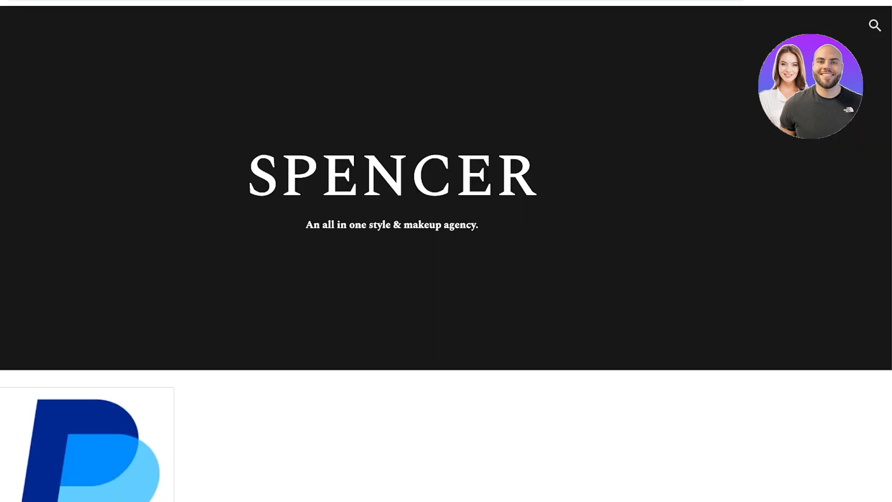